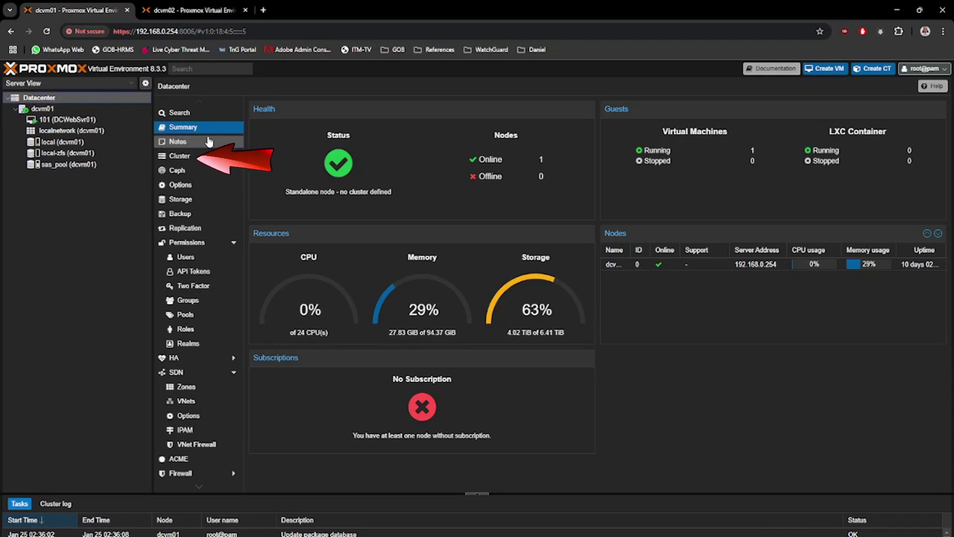
# Check the datacenter cluster settings on both the dcvm01 and dcvm02 servers.
pyautogui.click(192, 157)
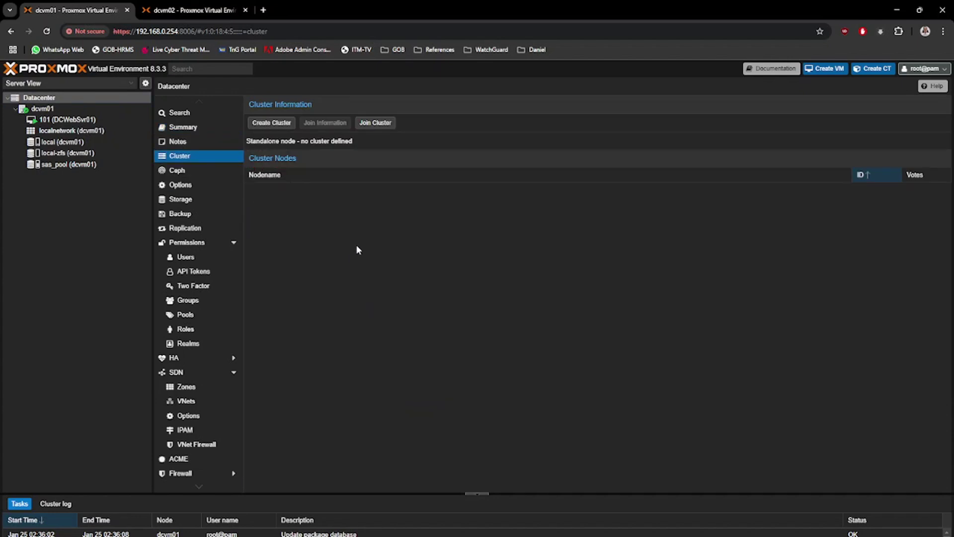
pyautogui.click(217, 14)
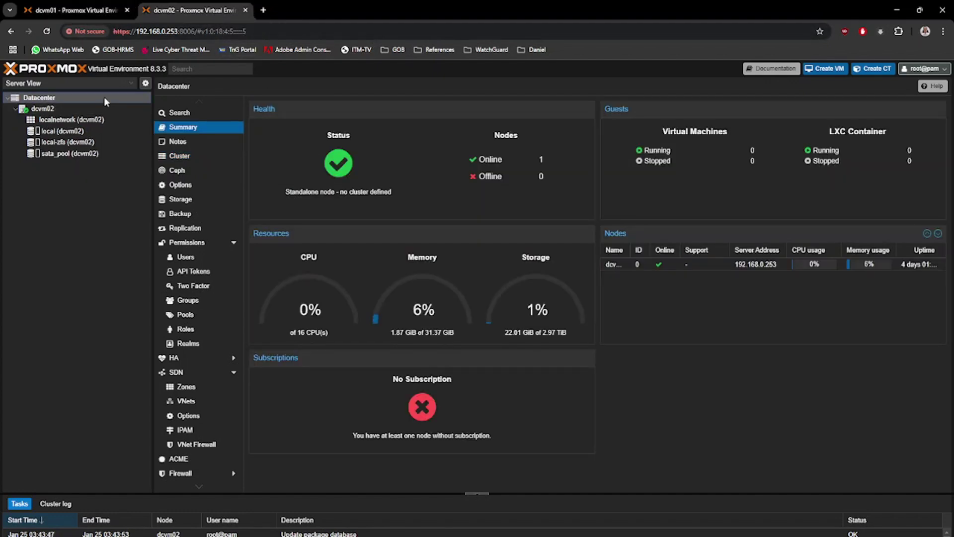
pyautogui.click(197, 157)
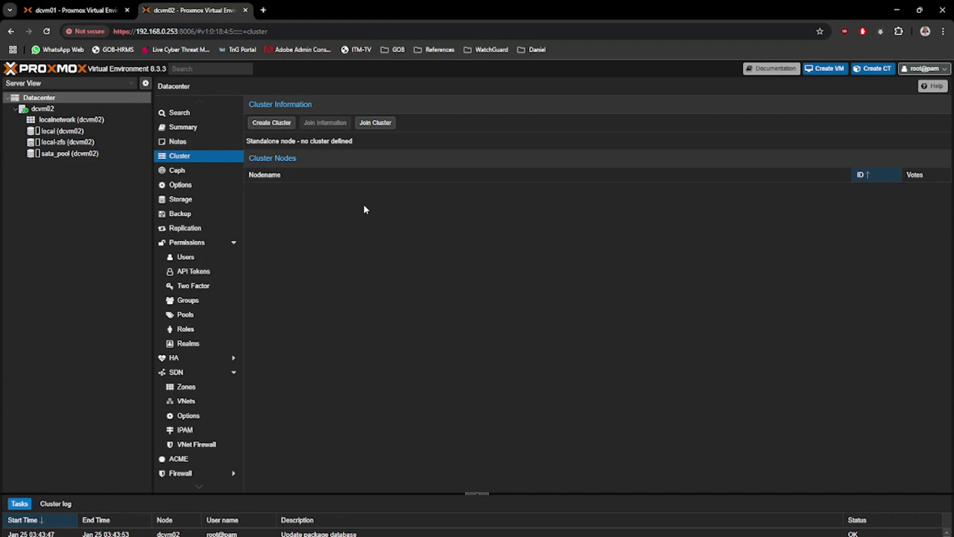
# Create a cluster named dc-cluster on dcvm01, using 192.168.0.254 as the link 0 network, and close the task output.
pyautogui.click(109, 11)
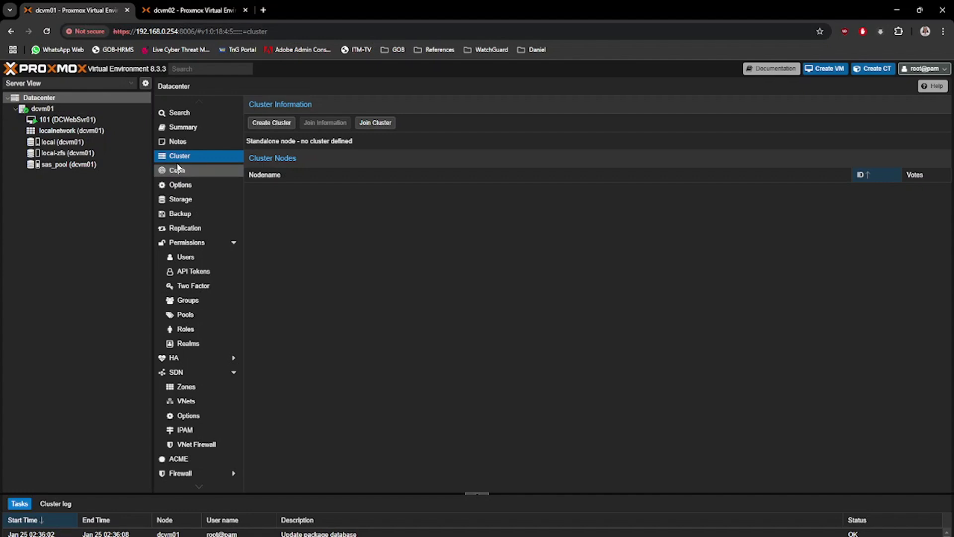
pyautogui.click(287, 127)
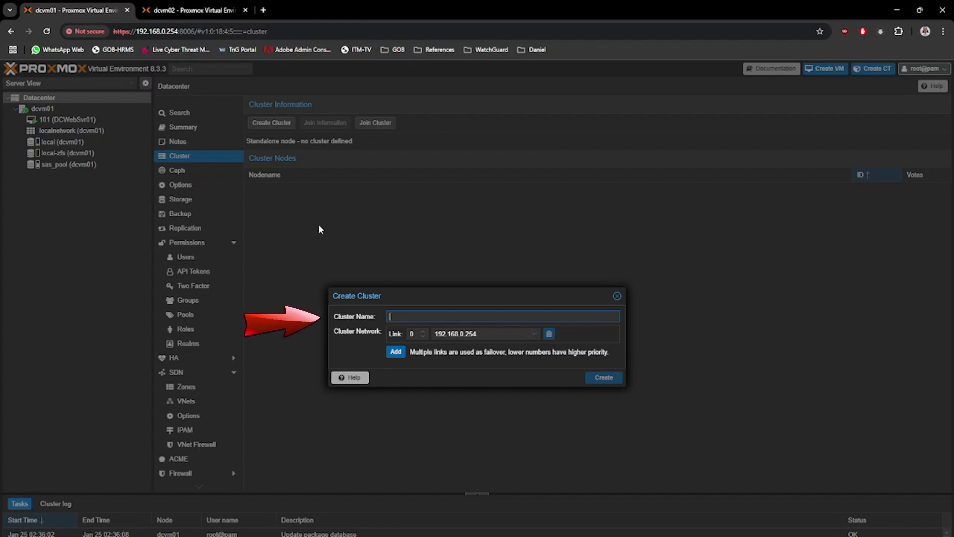
pyautogui.write('dc')
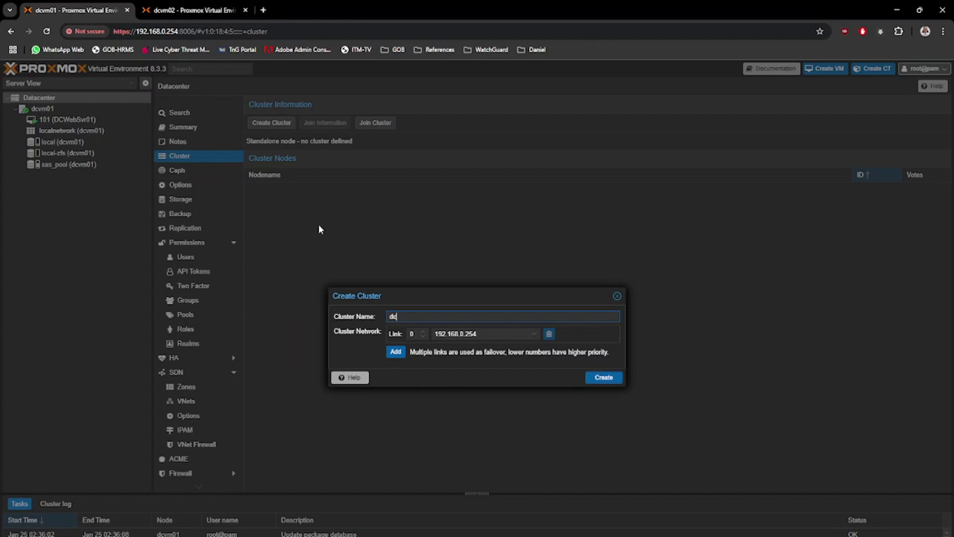
pyautogui.write('-cluster')
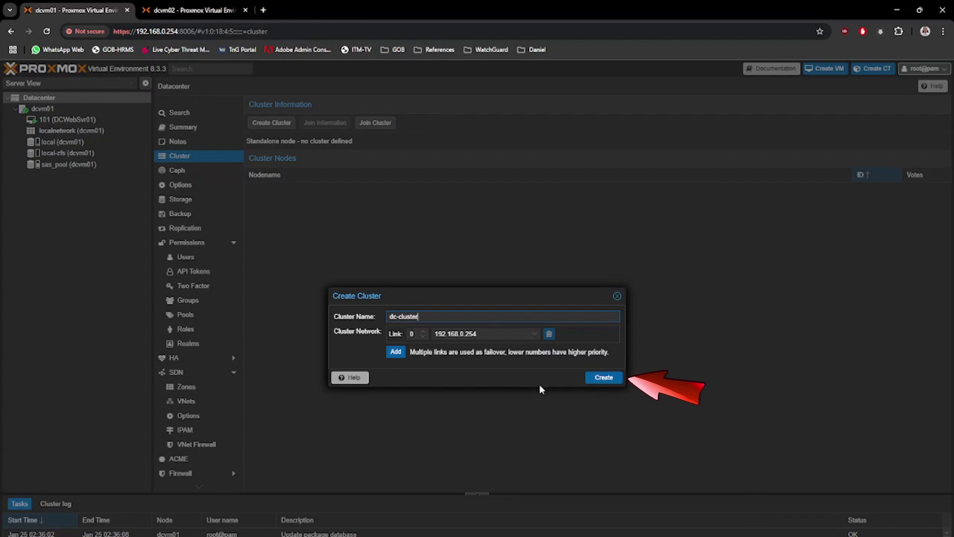
pyautogui.click(606, 380)
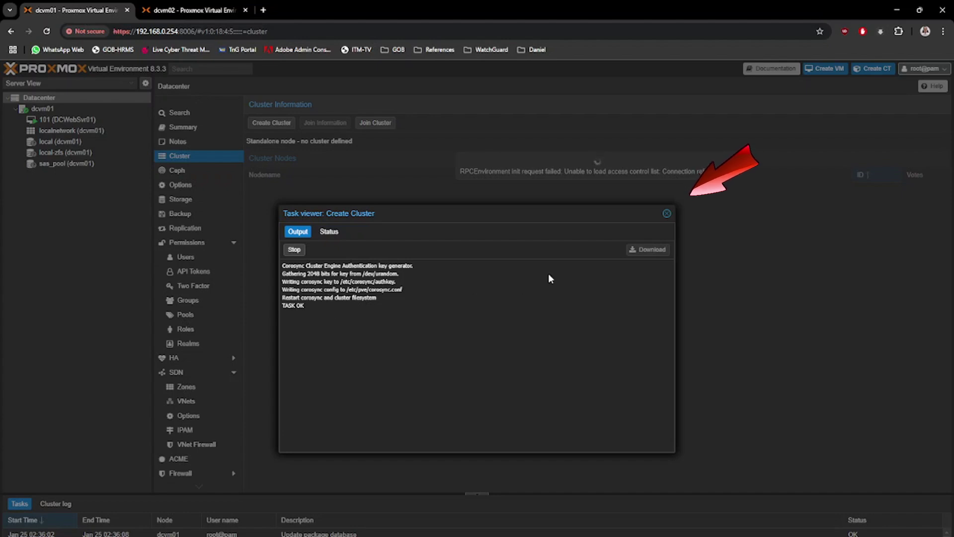
pyautogui.click(666, 214)
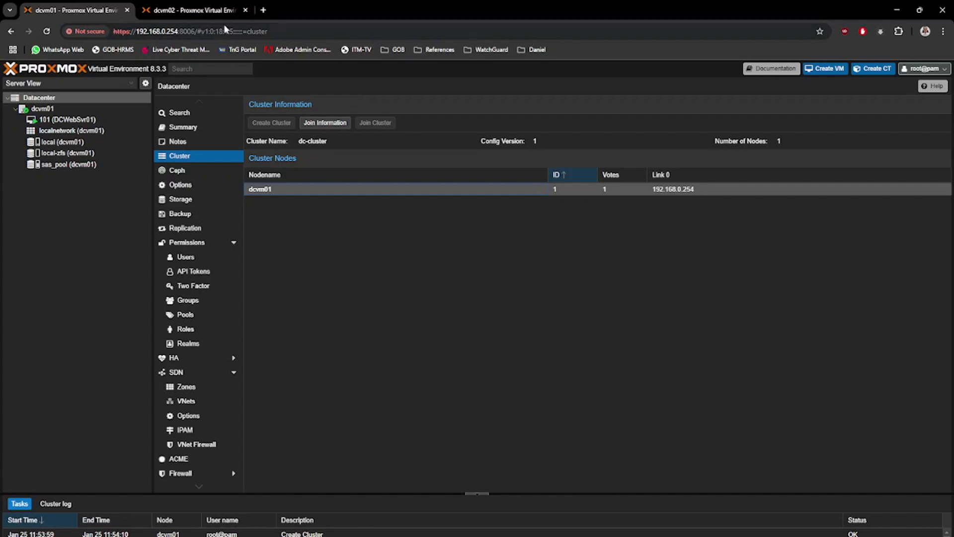
# Copy the cluster join information of dc-cluster from dcvm01.
pyautogui.click(222, 11)
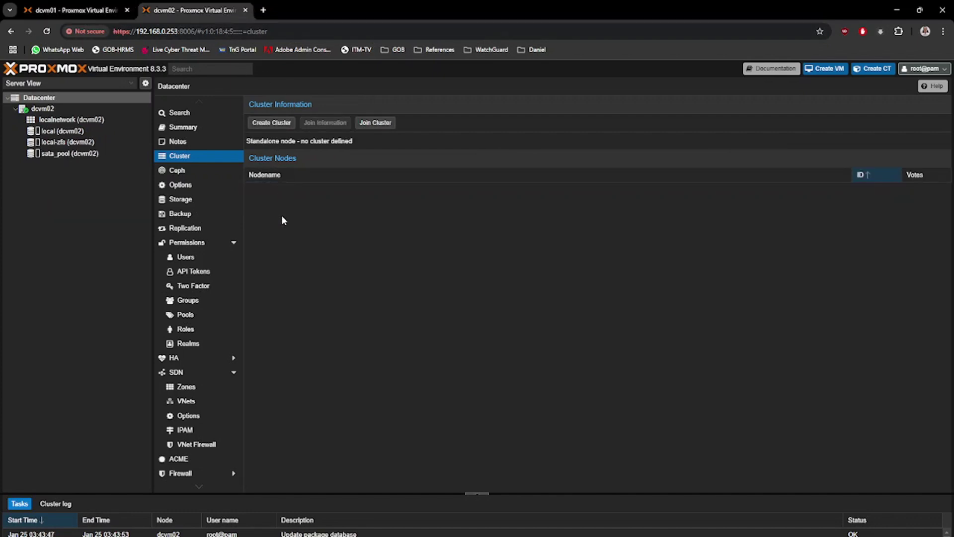
pyautogui.click(115, 14)
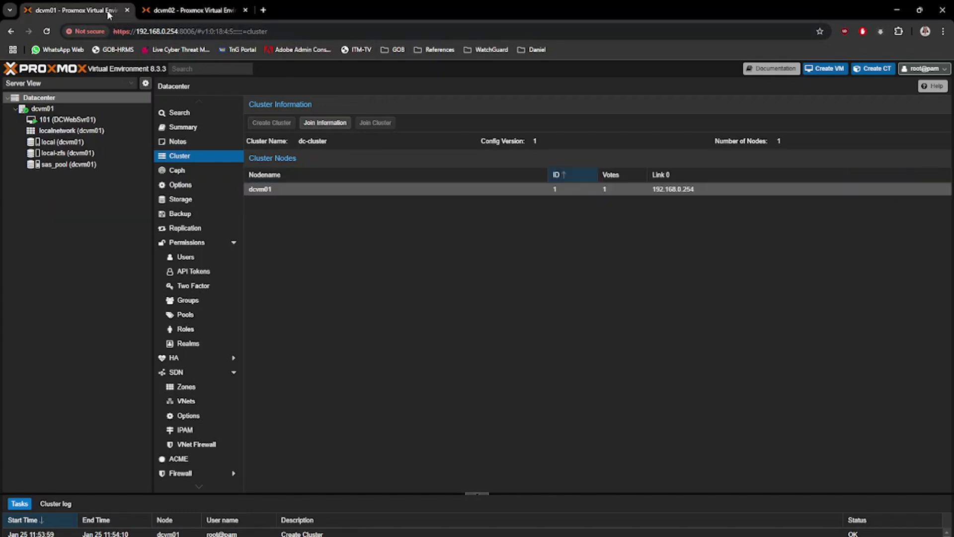
pyautogui.click(337, 124)
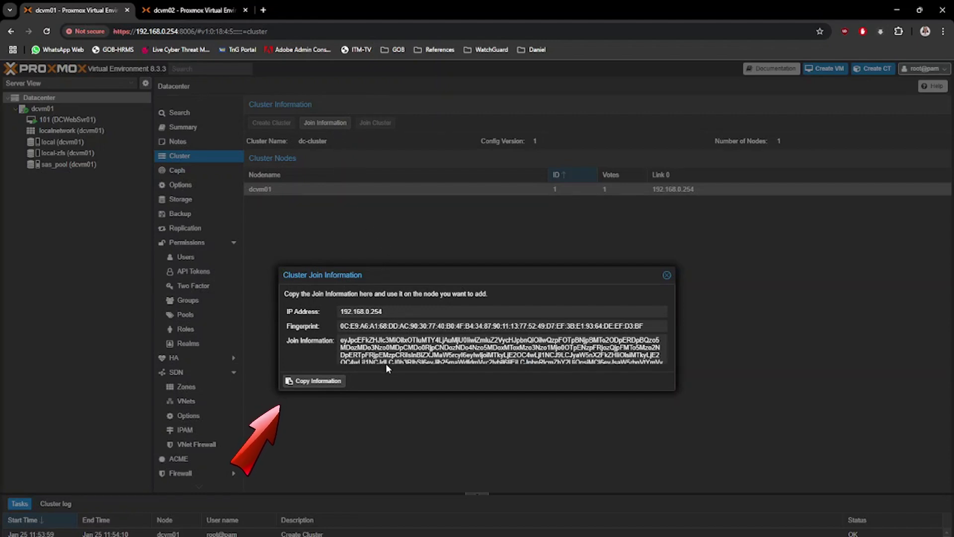
pyautogui.click(334, 384)
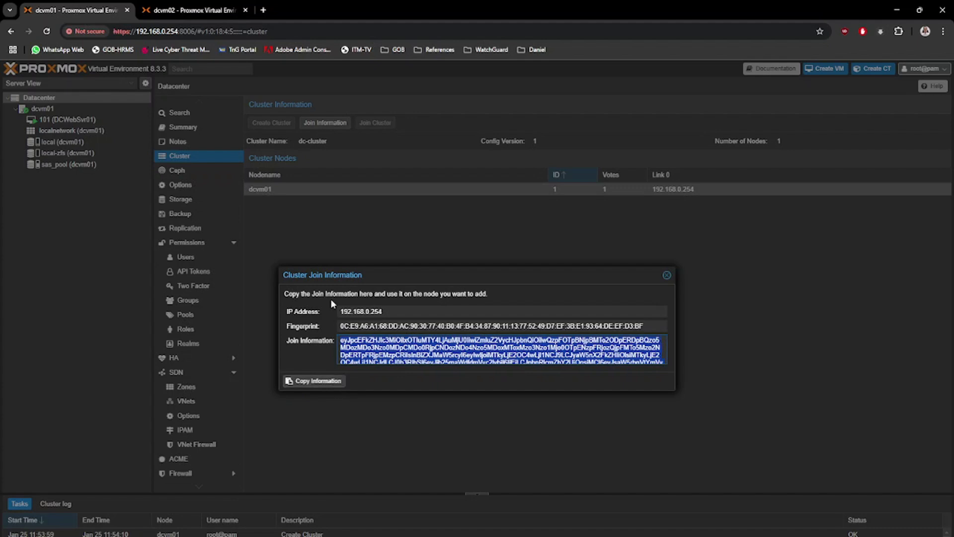
# Join dcvm02 to dc-cluster with the copied join information and the peer's root password.
pyautogui.click(207, 14)
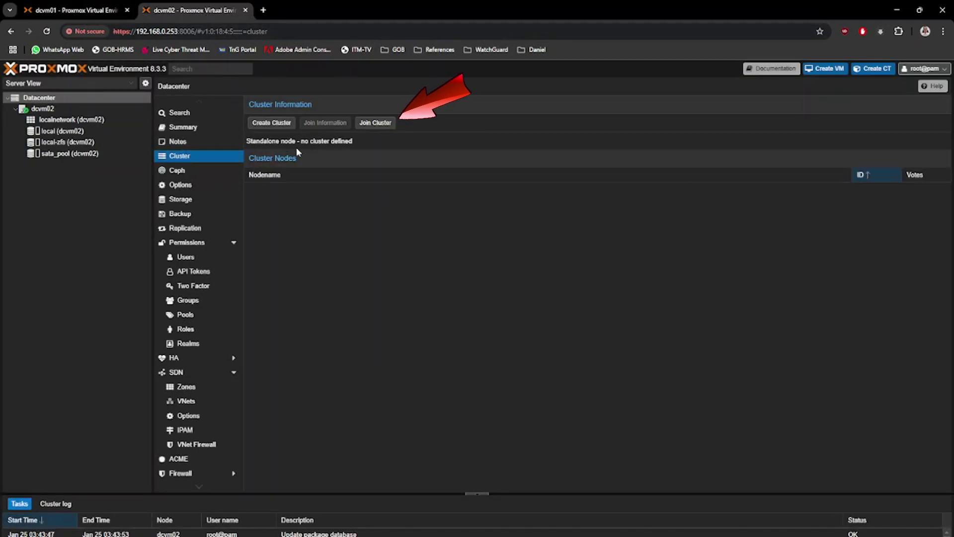
pyautogui.click(390, 125)
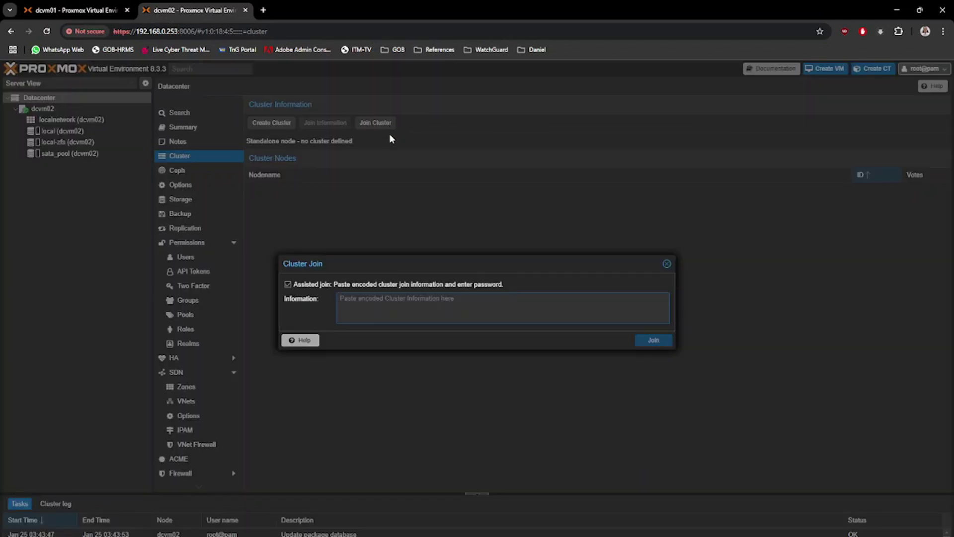
pyautogui.rightClick(383, 306)
pyautogui.click(413, 416)
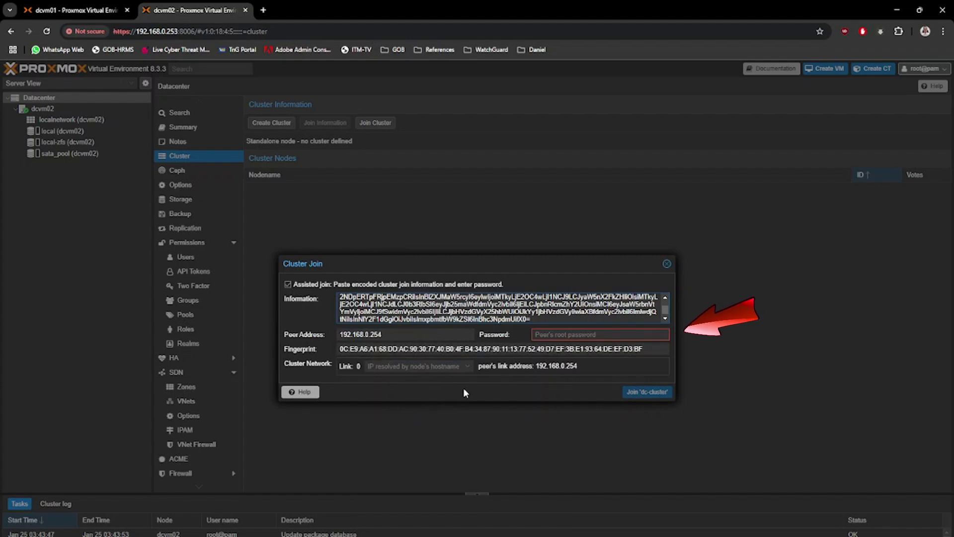
pyautogui.click(566, 335)
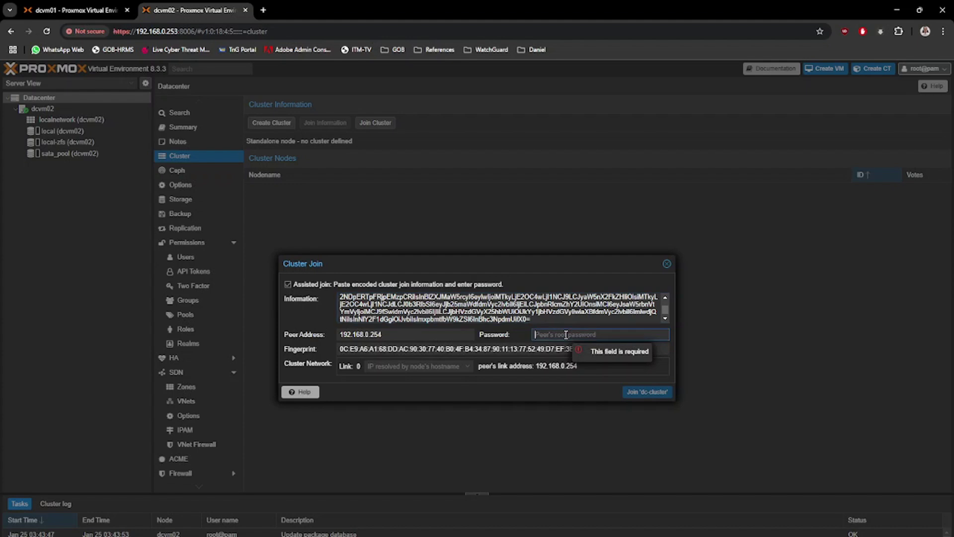
pyautogui.write('*******')
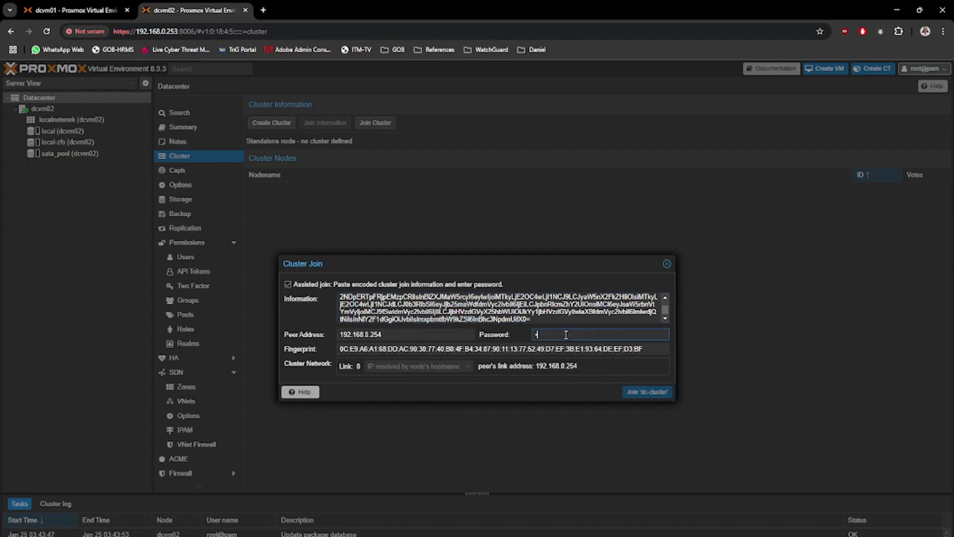
pyautogui.write('***')
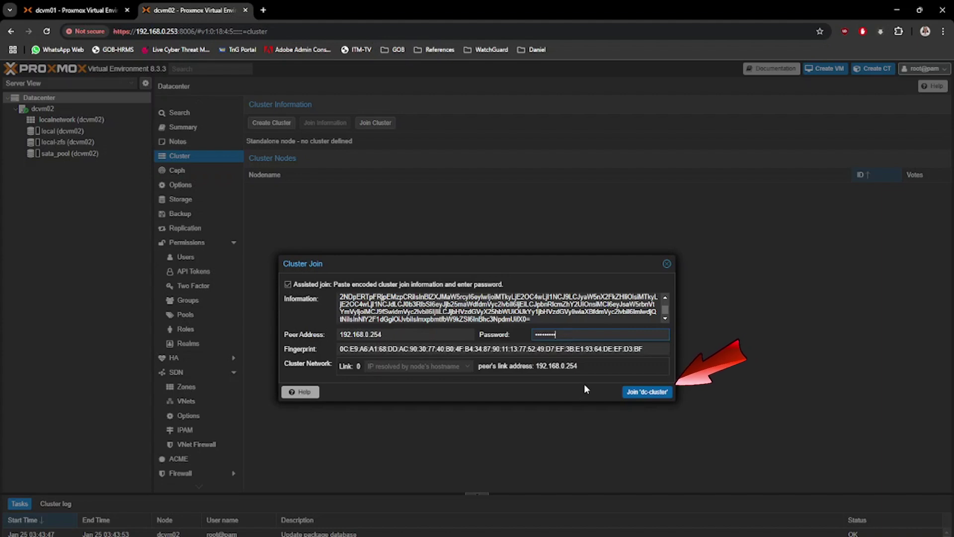
pyautogui.click(634, 396)
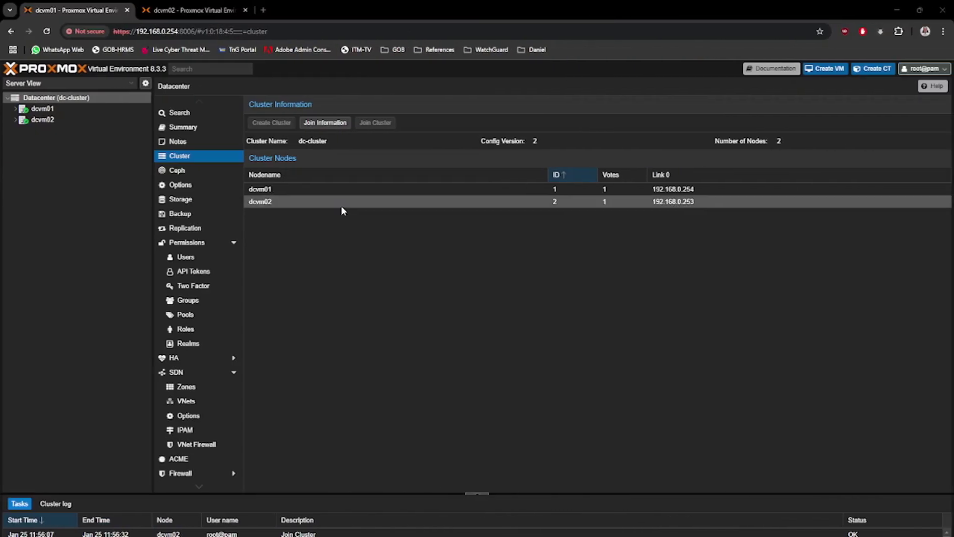
# Log in to the dcvm02 server as root with the account password.
pyautogui.click(209, 11)
pyautogui.write('root')
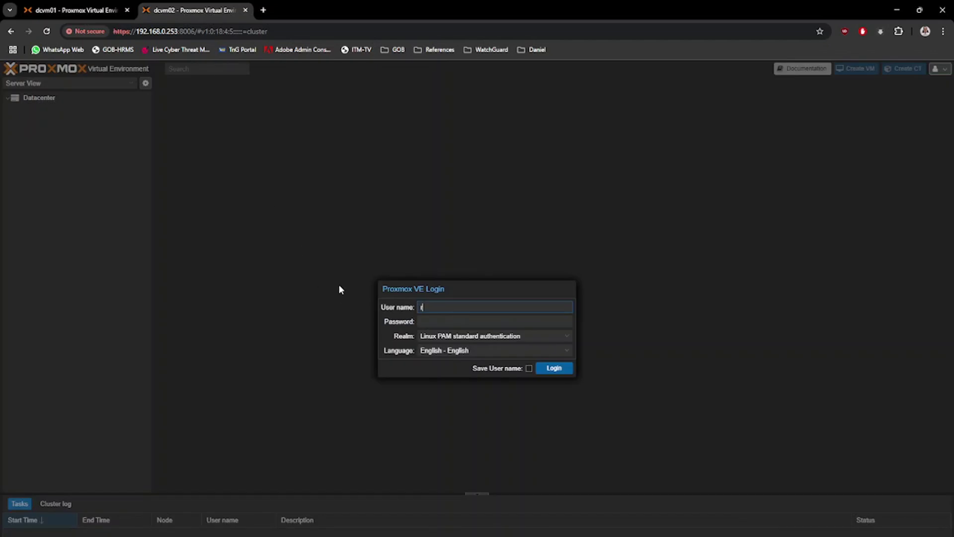
pyautogui.press('Tab')
pyautogui.write('••••••')
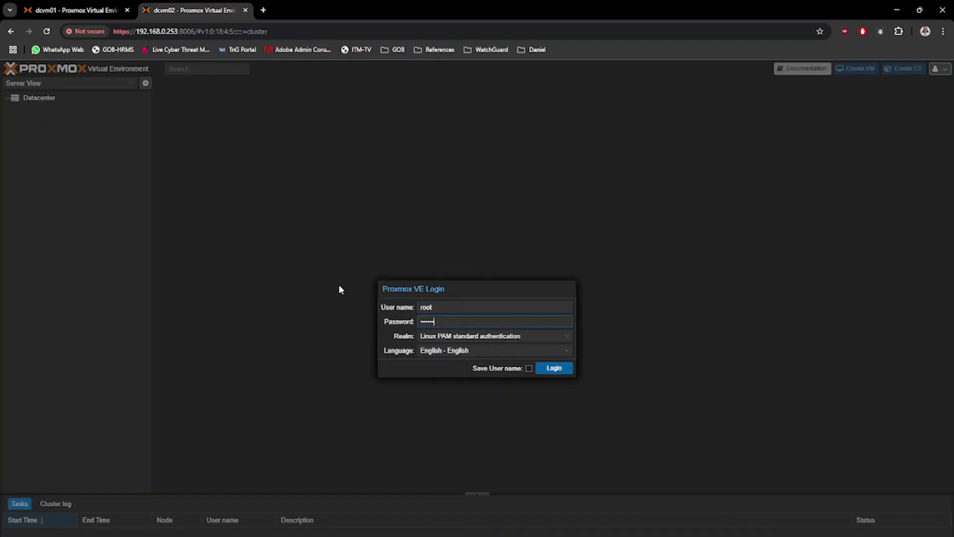
pyautogui.press('Return')
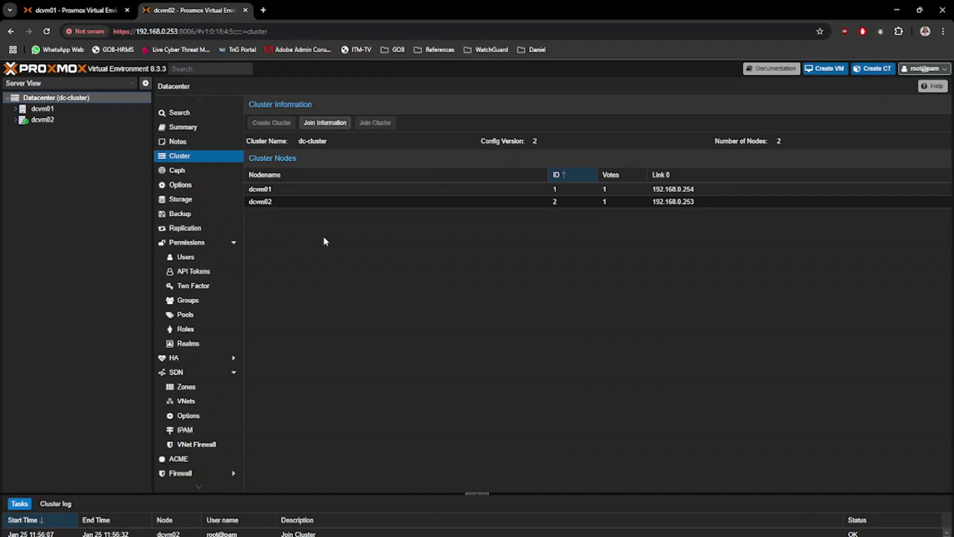
# Expand the dcvm01 and dcvm02 nodes in the server tree on both servers to inspect their guests and storage.
pyautogui.click(15, 109)
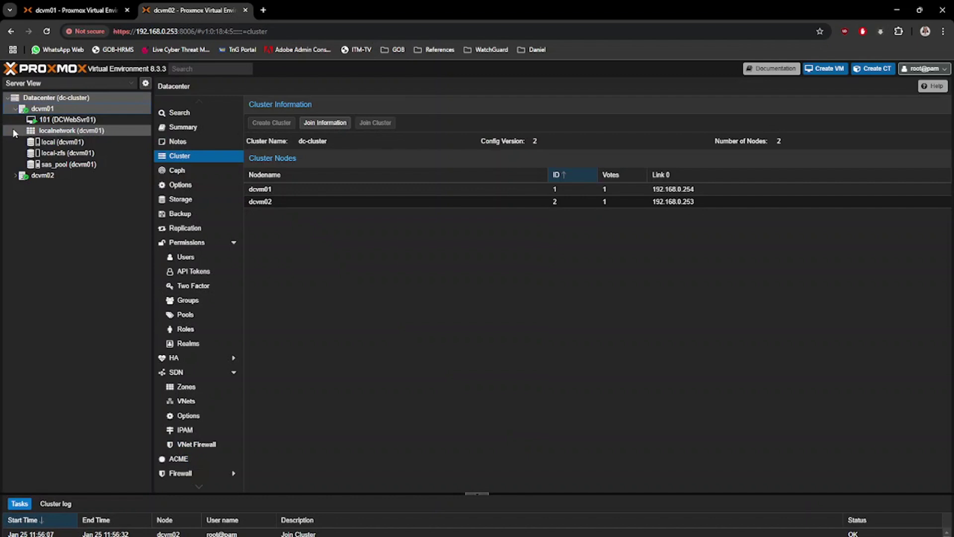
pyautogui.click(15, 175)
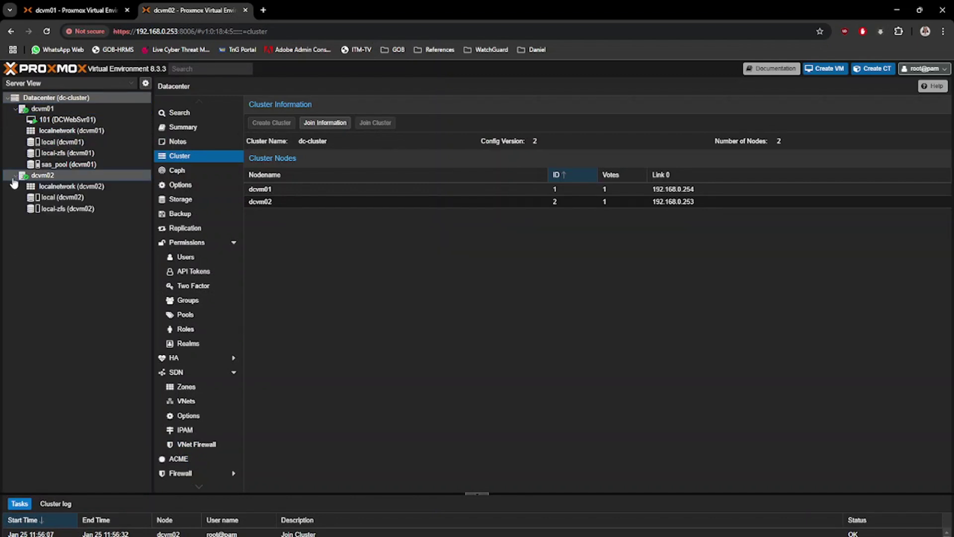
pyautogui.click(90, 11)
pyautogui.click(16, 110)
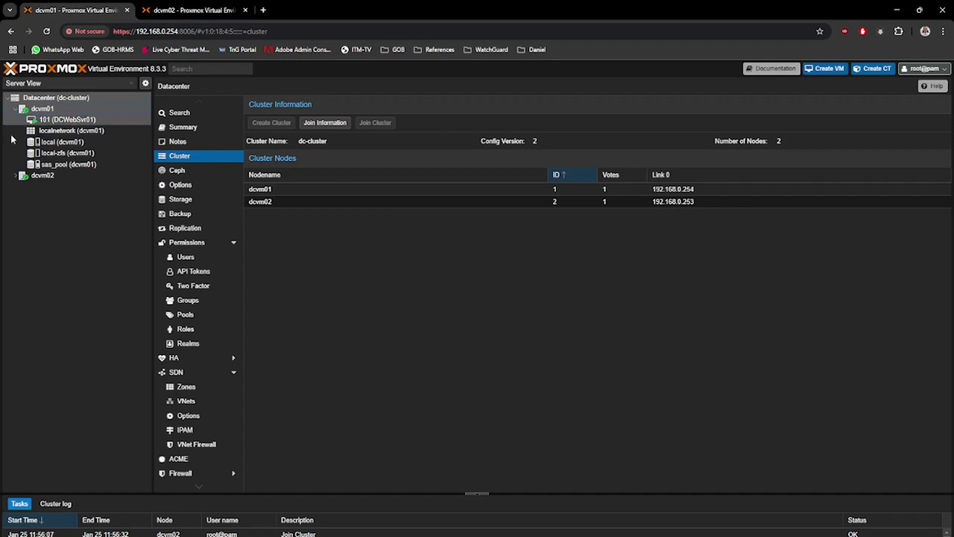
pyautogui.click(15, 175)
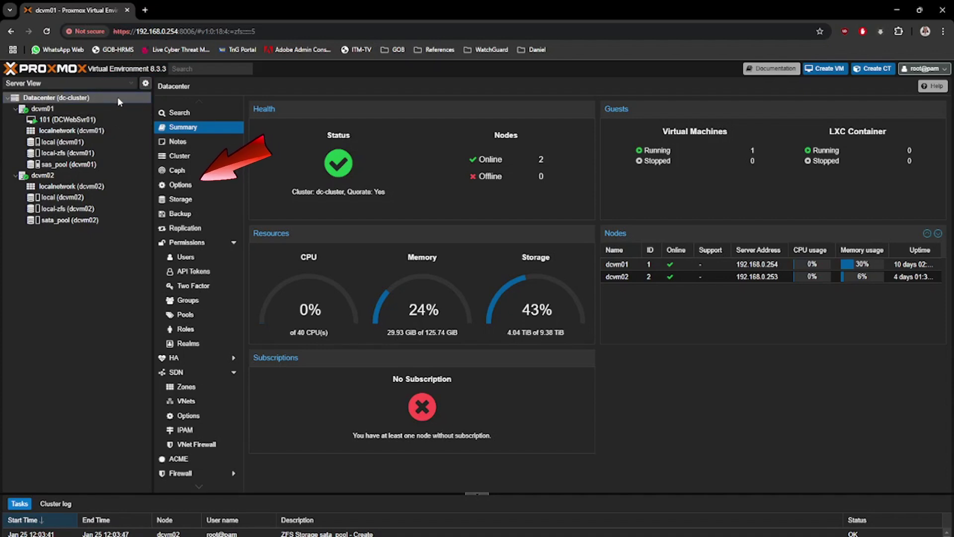
# Edit the datacenter's Tag Style Override option, keeping the Full tree shape and turning off case sensitivity.
pyautogui.click(199, 187)
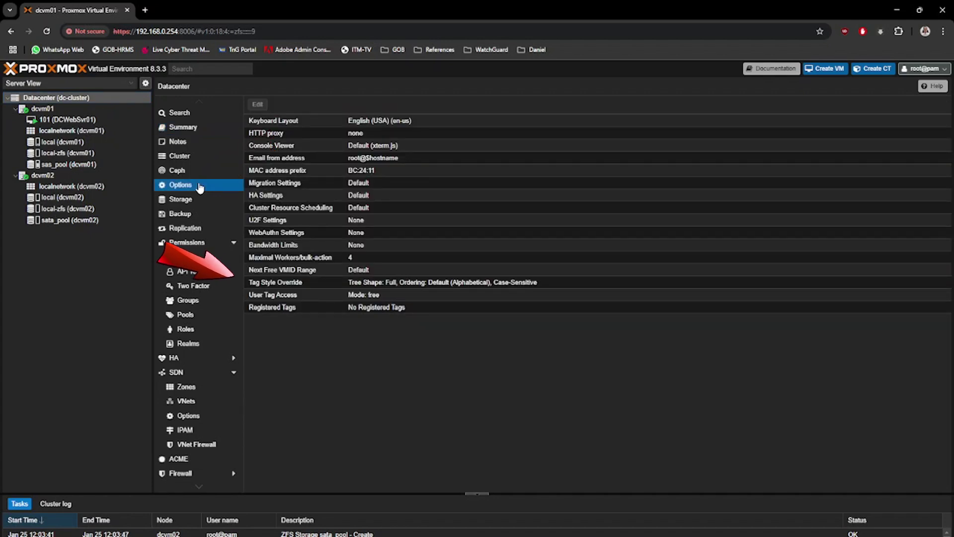
pyautogui.click(324, 282)
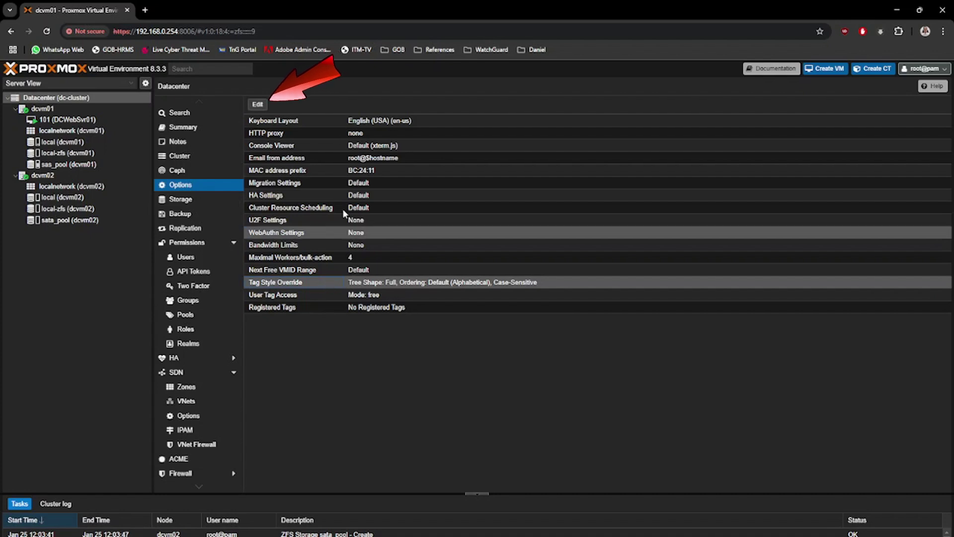
pyautogui.click(257, 105)
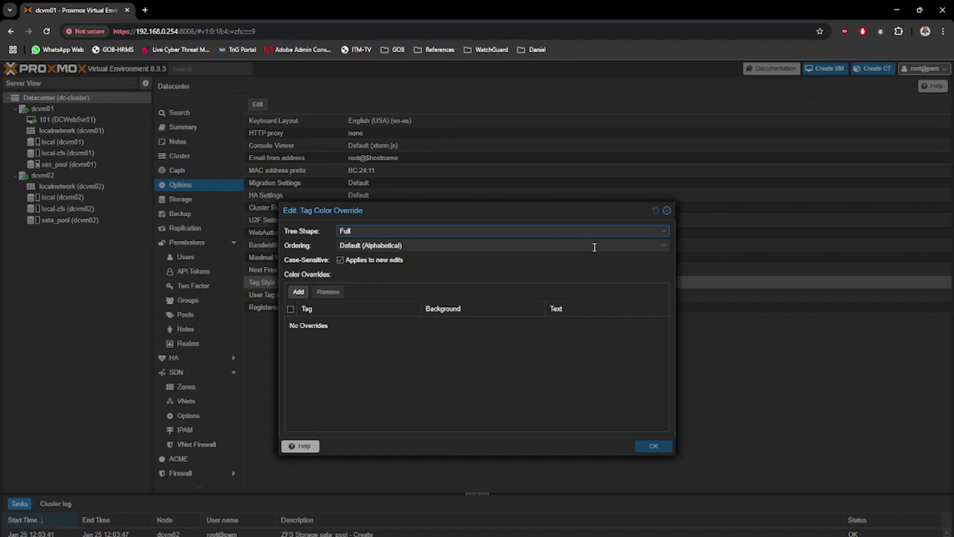
pyautogui.click(664, 232)
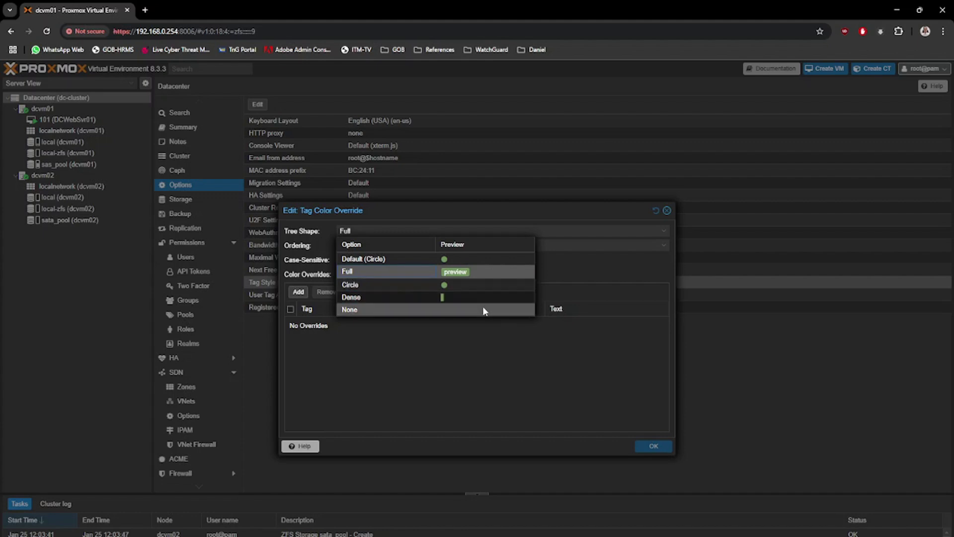
pyautogui.click(597, 270)
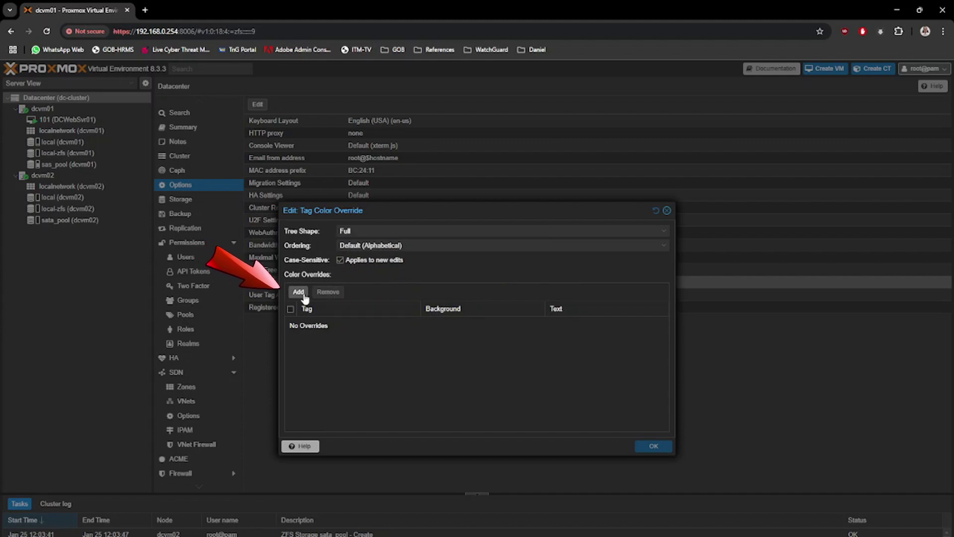
pyautogui.click(340, 259)
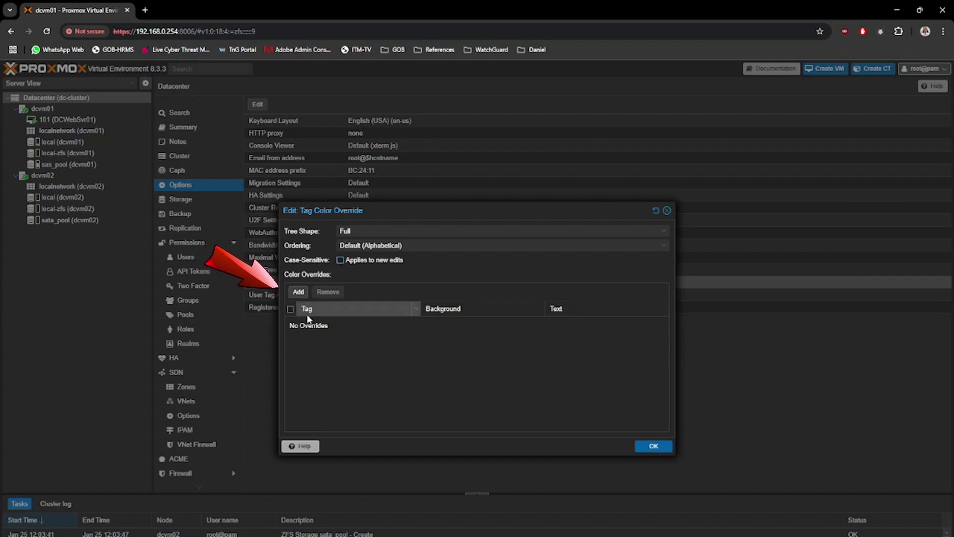
# Add tag color overrides for VM with green background 09ec23 and LXC with yellow-green background bced07, and save the tag style.
pyautogui.click(299, 293)
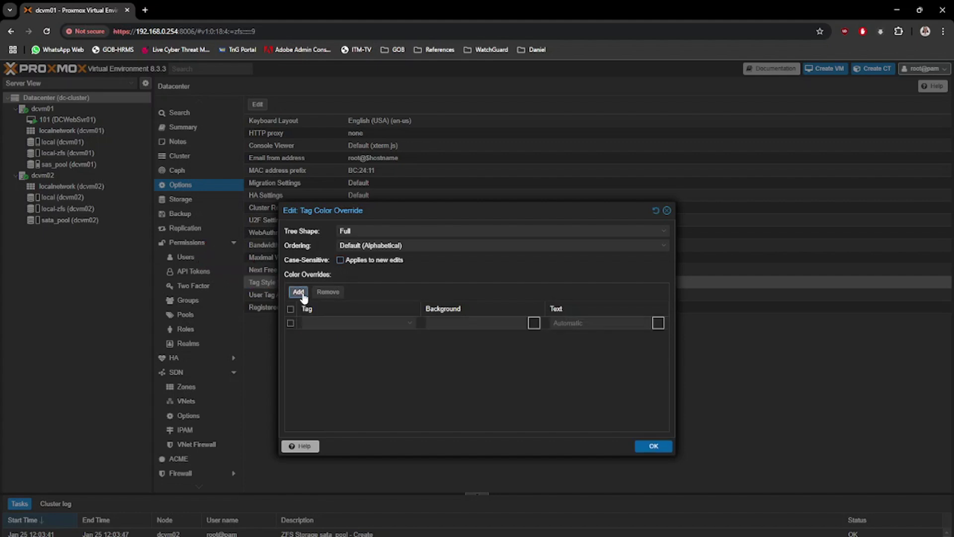
pyautogui.click(317, 324)
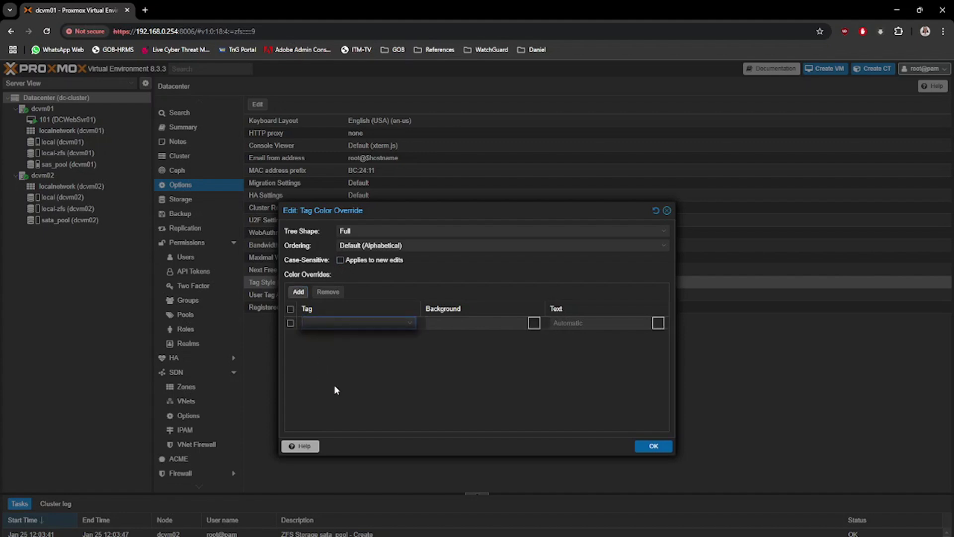
pyautogui.write('VM')
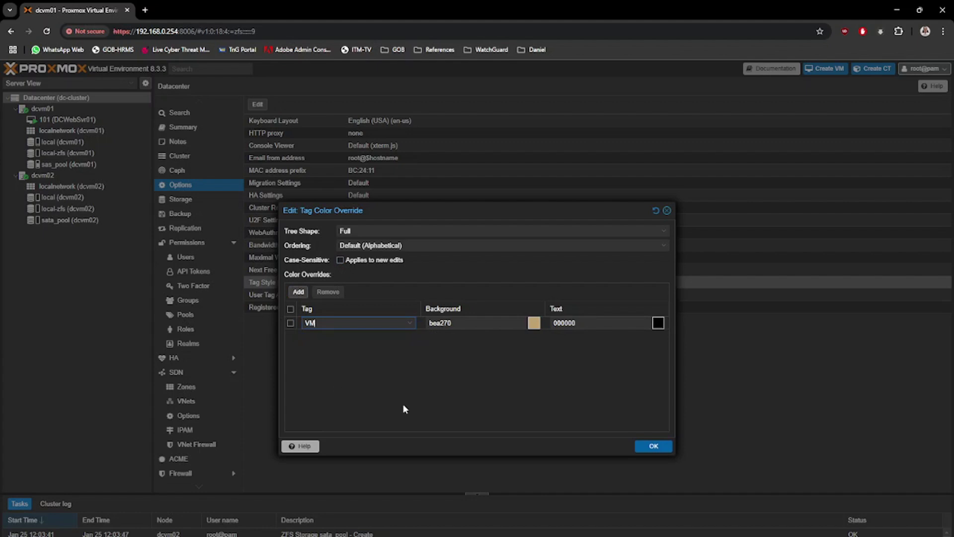
pyautogui.click(534, 326)
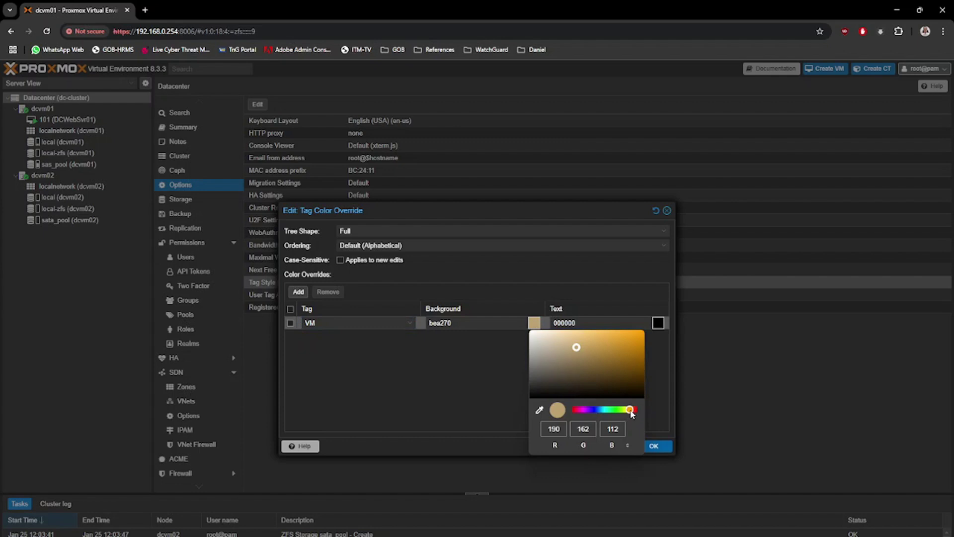
pyautogui.moveTo(630, 414); pyautogui.dragTo(616, 416)
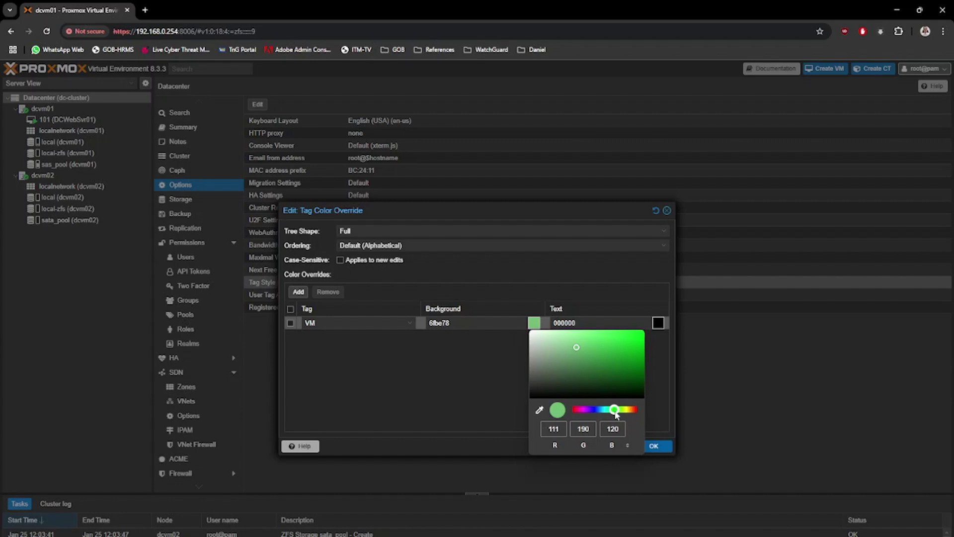
pyautogui.moveTo(576, 350); pyautogui.dragTo(634, 383)
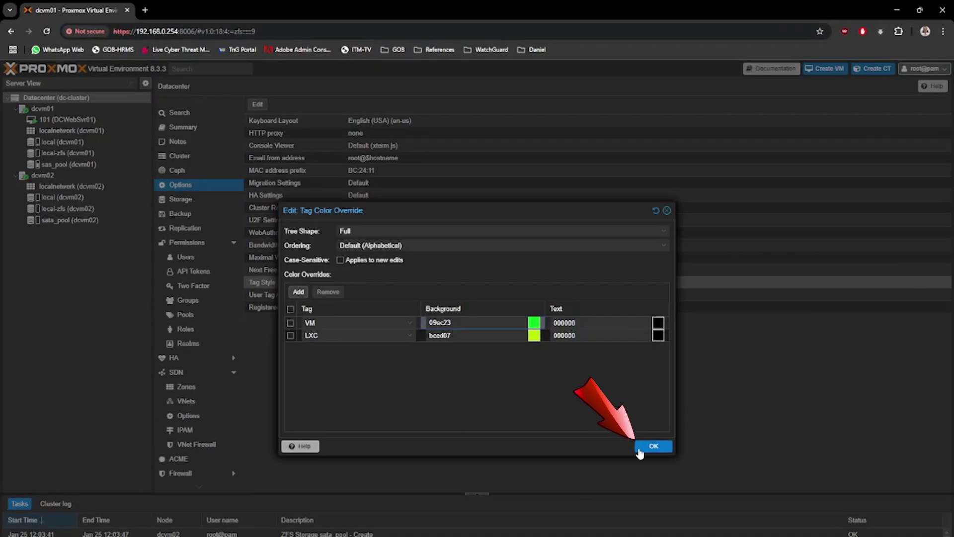
pyautogui.click(645, 450)
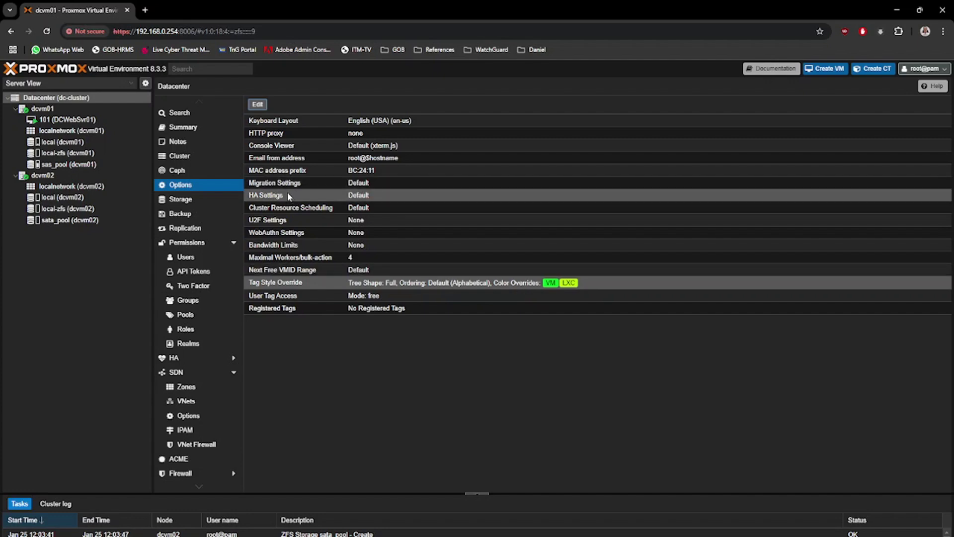
# Assign the VM tag to virtual machine 101 (DCWebSvr01) on dcvm01 and save its tags.
pyautogui.click(115, 119)
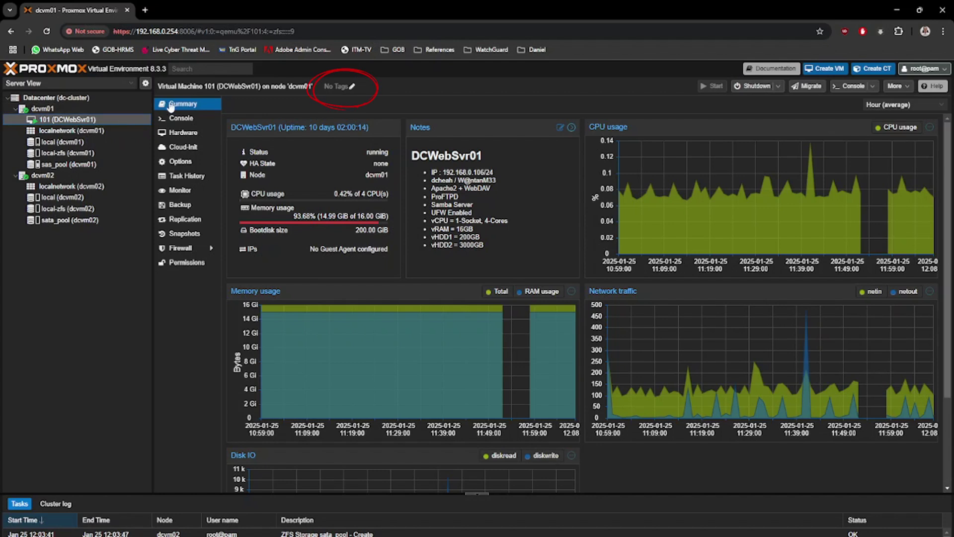
pyautogui.click(352, 86)
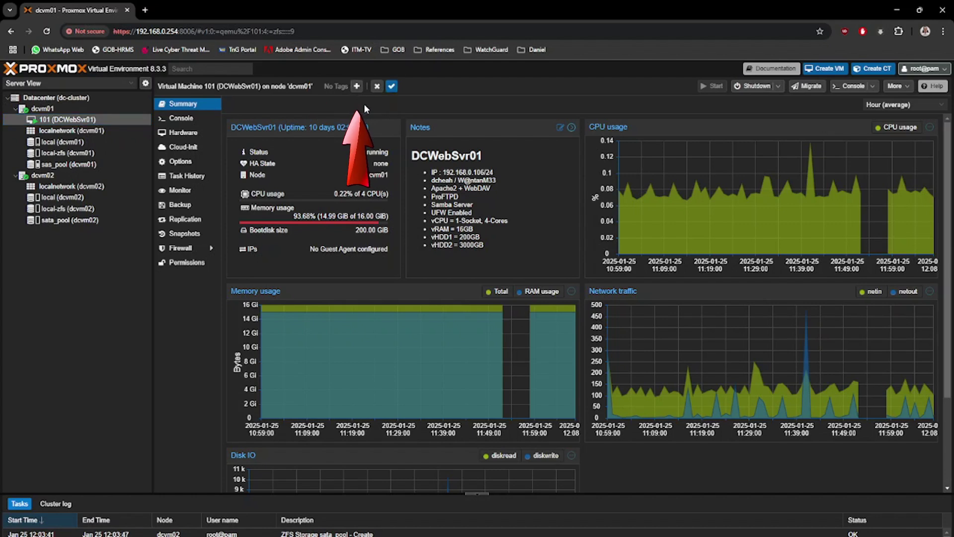
pyautogui.click(356, 87)
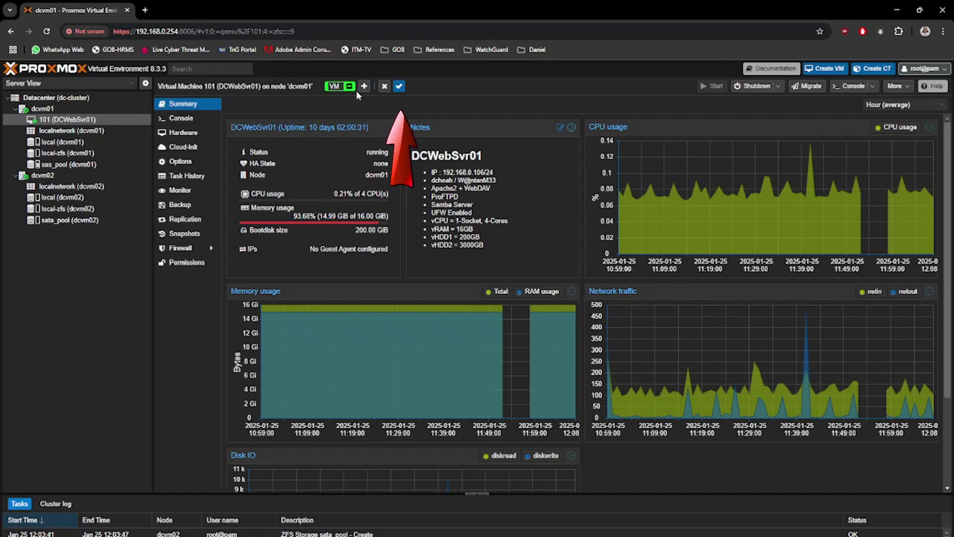
pyautogui.click(399, 86)
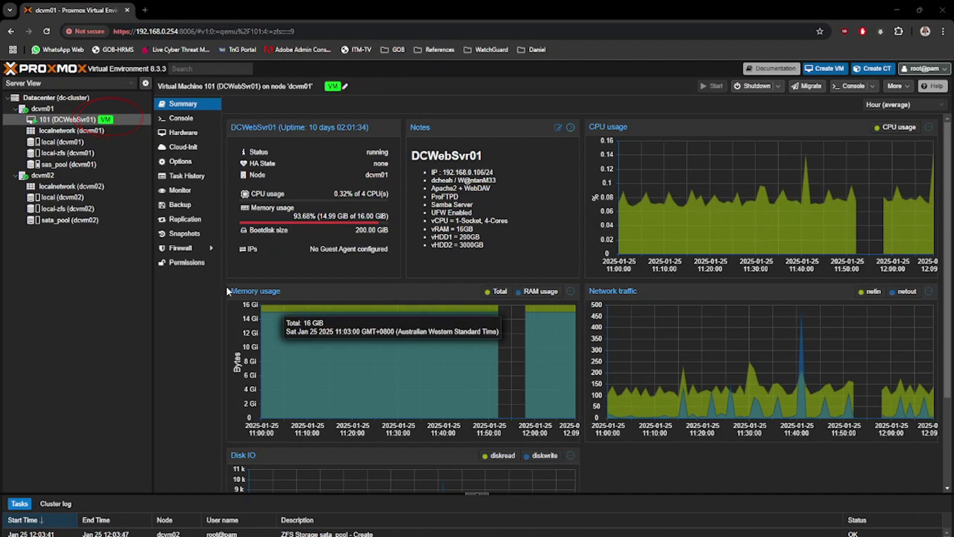